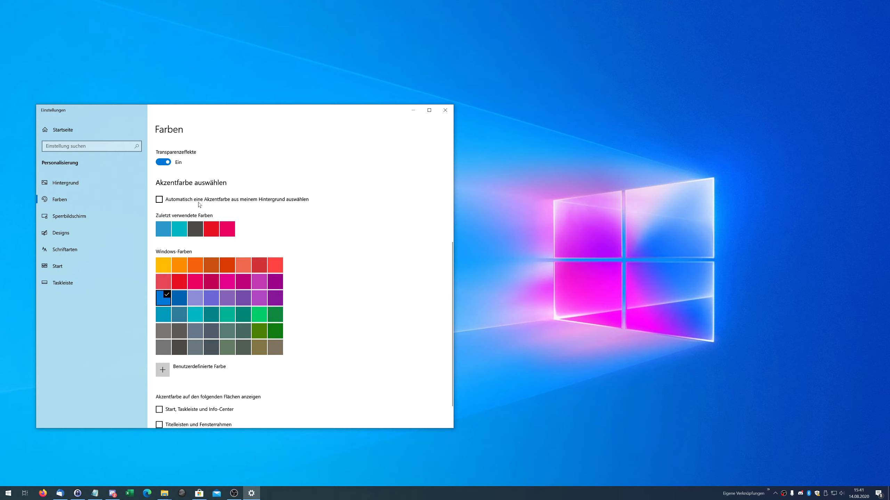
- Enable the automatic accent colour from the background and show it on Start, taskbar, Info-Center, title bars and window borders
click(159, 200)
scroll(322, 236, down, 1)
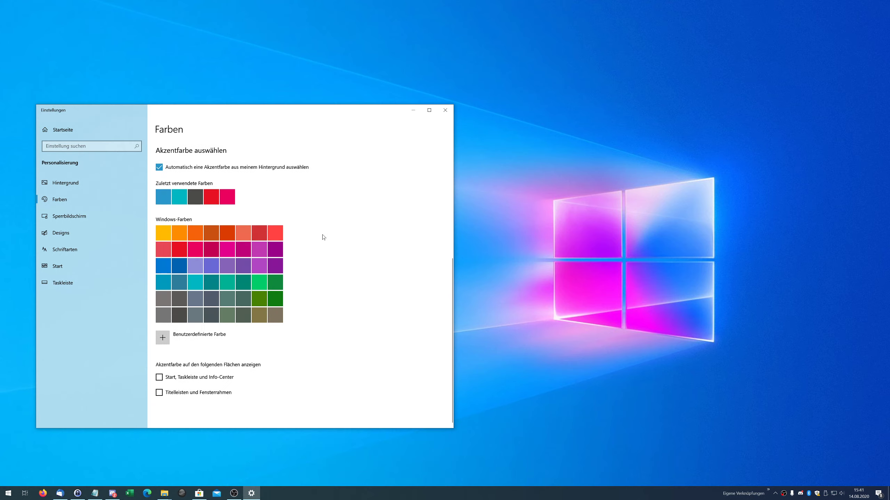
click(160, 378)
click(160, 393)
- Check the accent colour on the Editor window's title bar and in the Start menu, and return to the colour settings
click(95, 494)
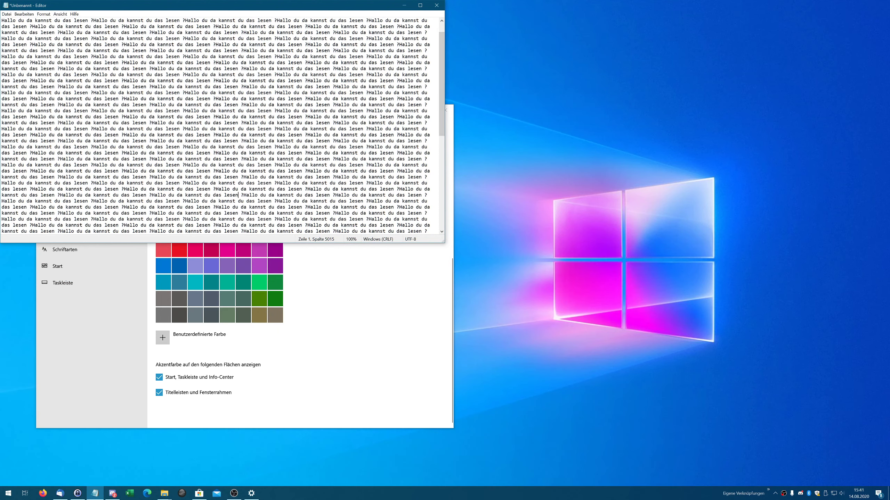
click(395, 8)
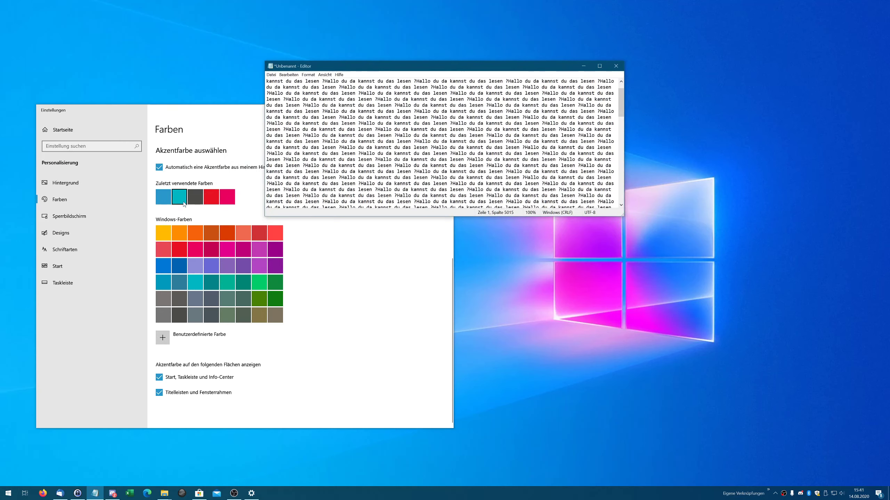
key(super)
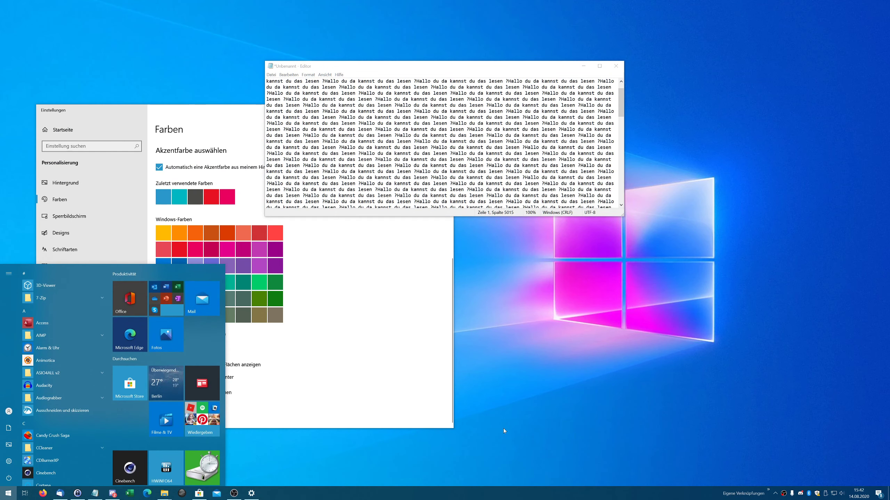
click(384, 296)
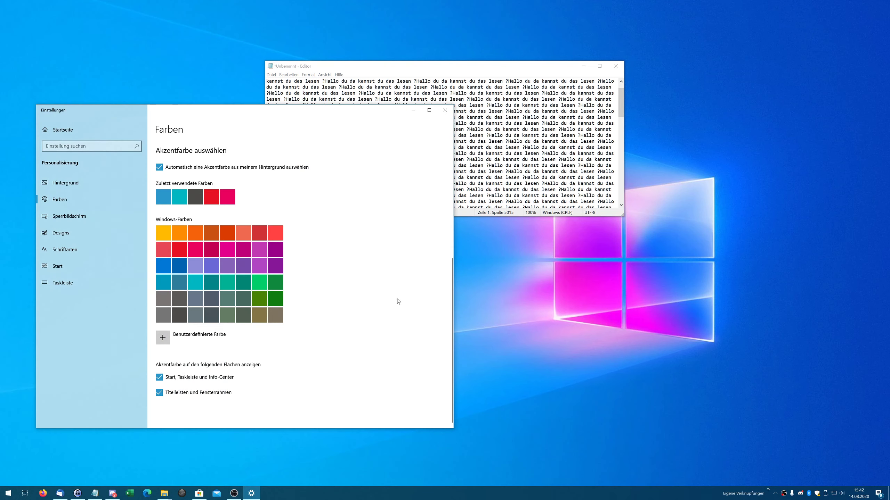
- Turn off the automatic accent colour and choose the dark green from the Windows colours
click(159, 168)
click(274, 301)
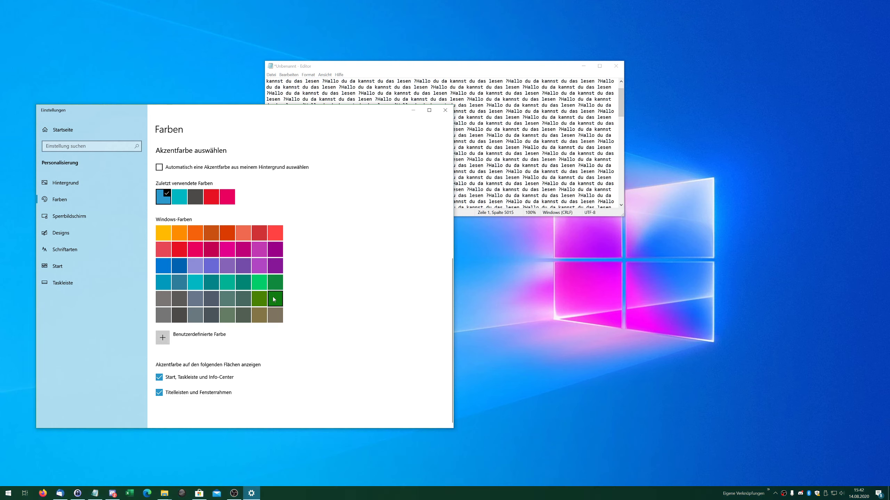
- Examine the green accent in the Start menu and on the Editor window, and return to the colour settings
click(7, 493)
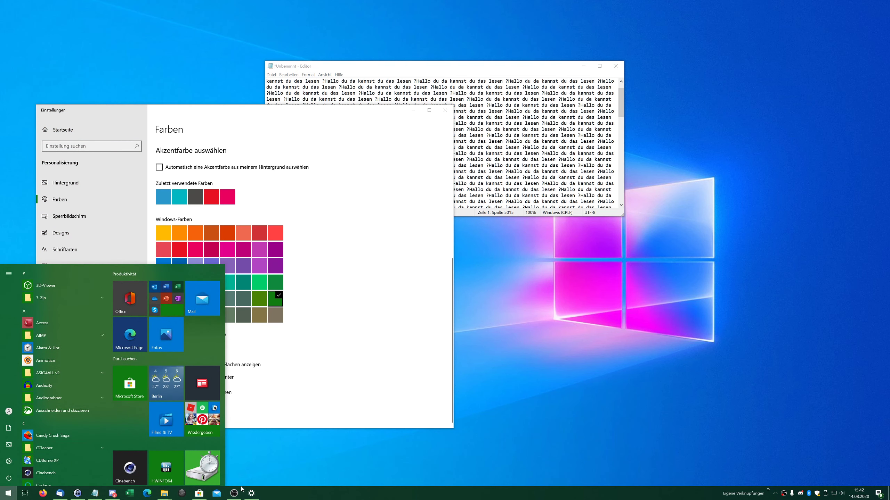
click(94, 493)
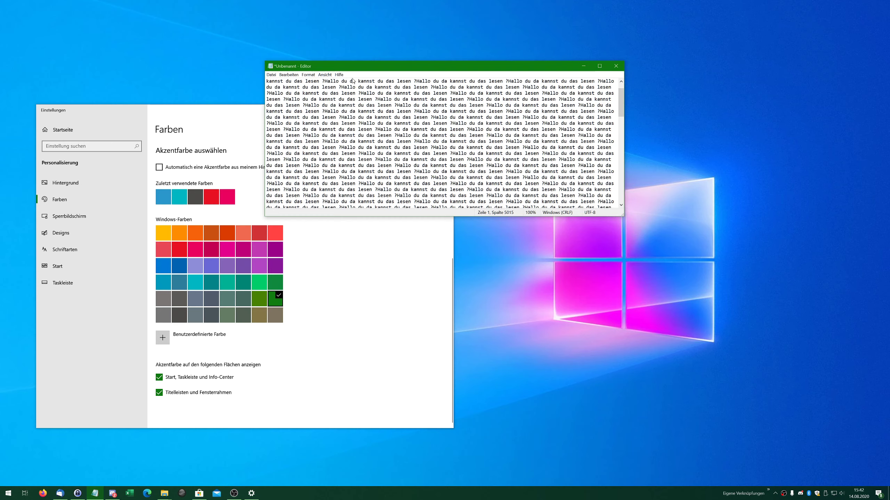
drag(521, 66, 375, 31)
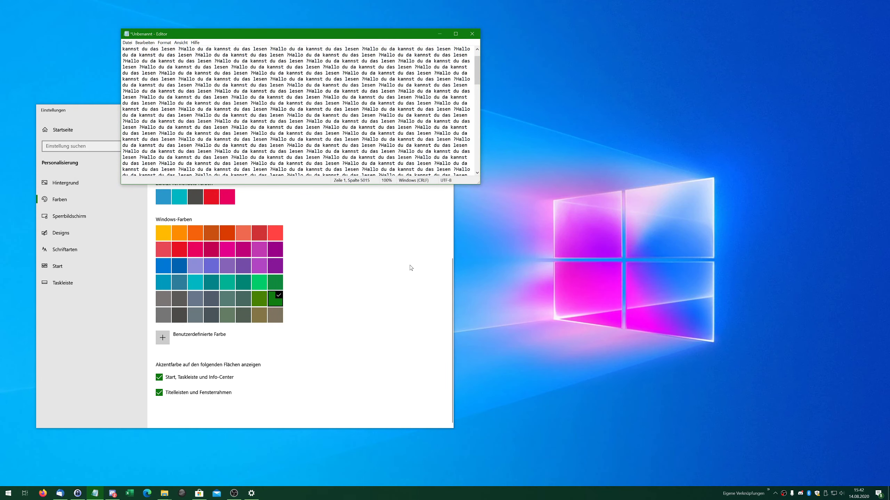
click(355, 284)
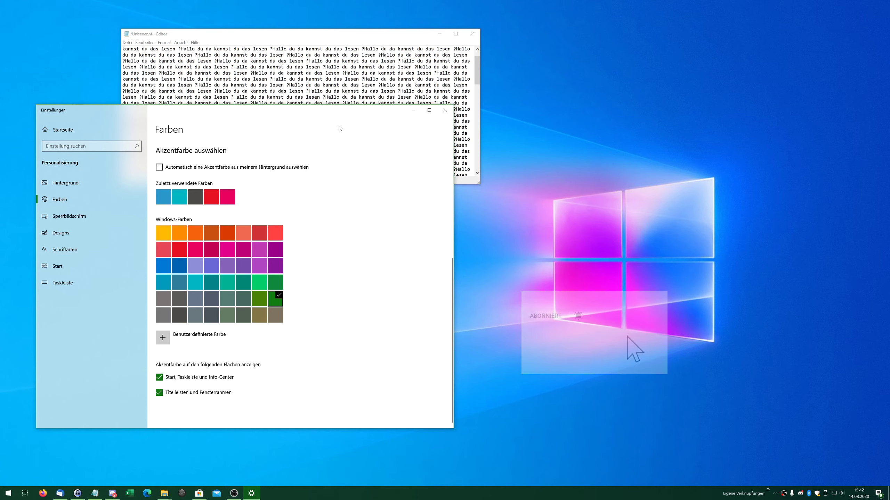
- Place the settings window beside the Editor, search all settings for "cursor" and open the Cursorbreite ändern result
drag(331, 113, 774, 128)
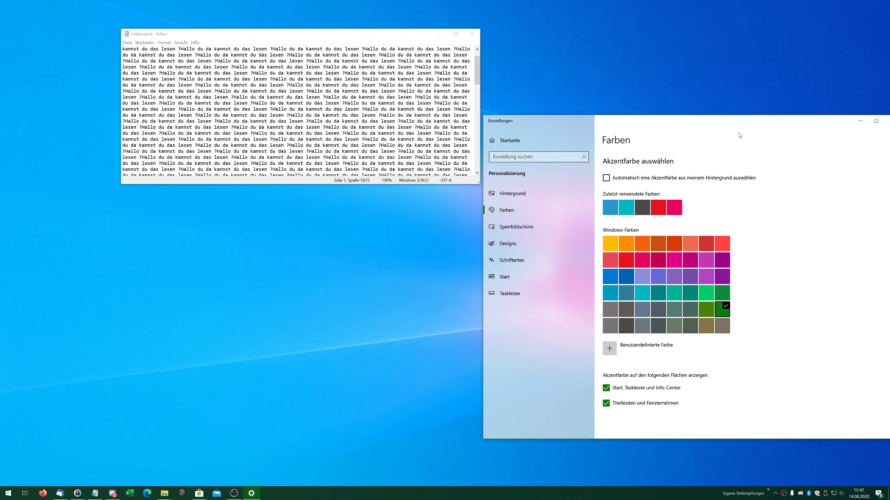
click(508, 140)
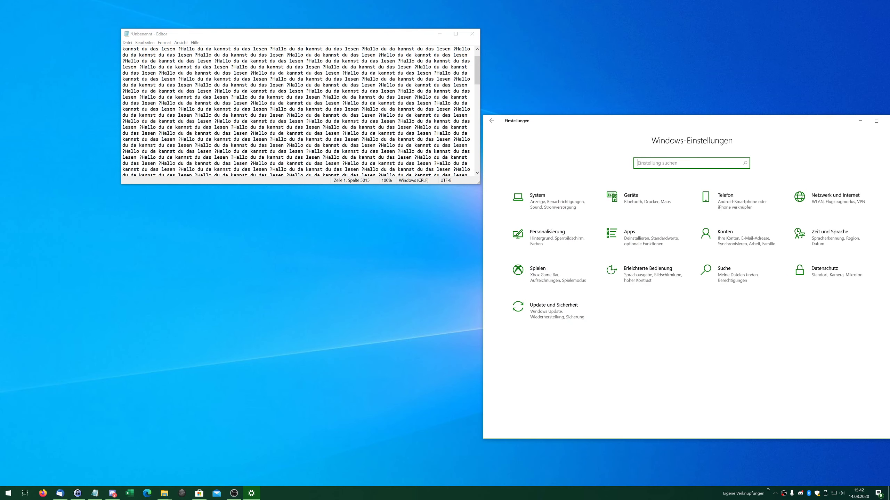
text(cursor)
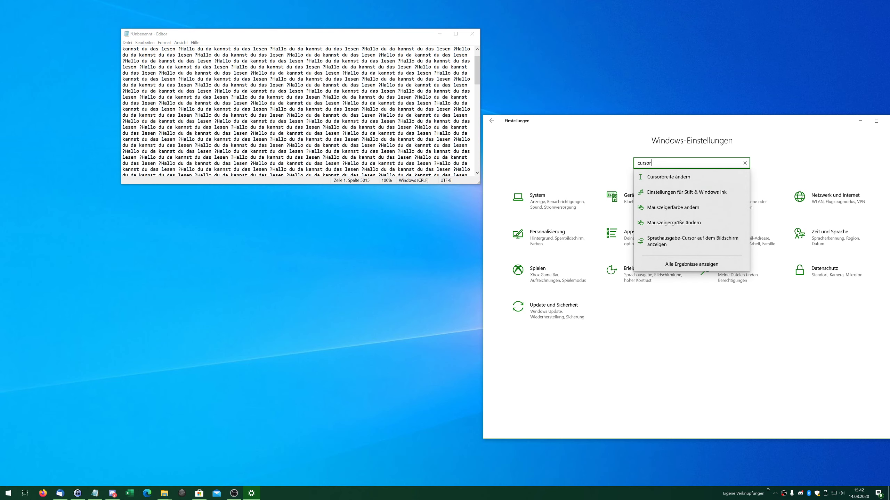
click(667, 178)
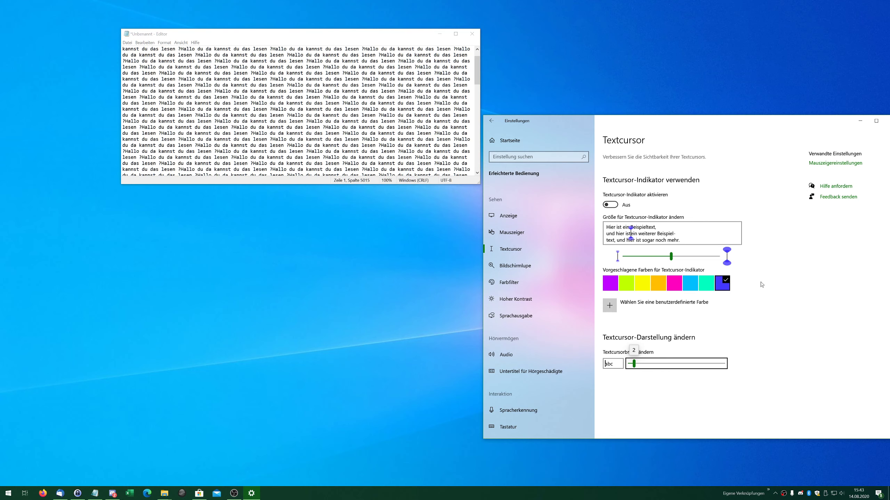
- Turn on the text cursor indicator and set its colour to the suggested light blue
click(690, 287)
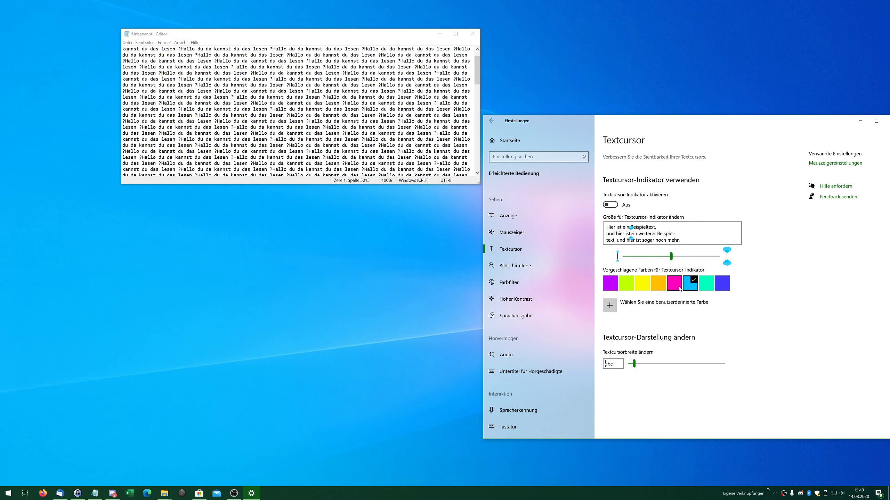
click(674, 285)
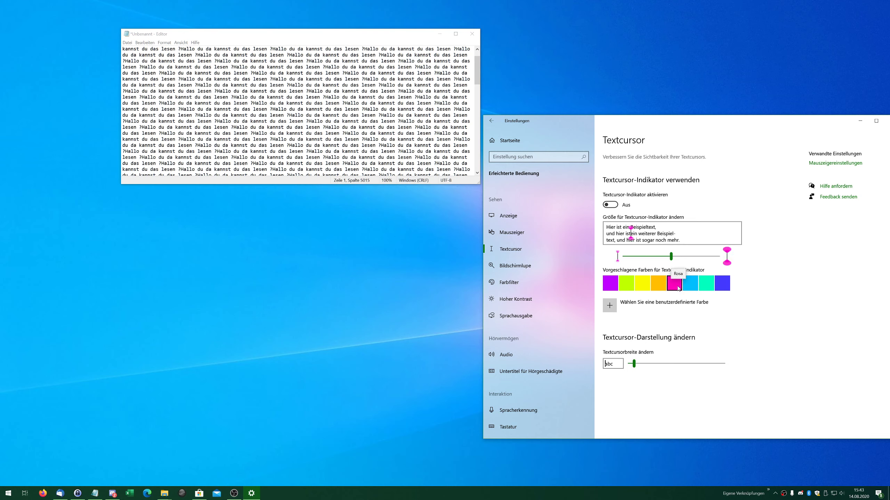
click(613, 206)
click(691, 284)
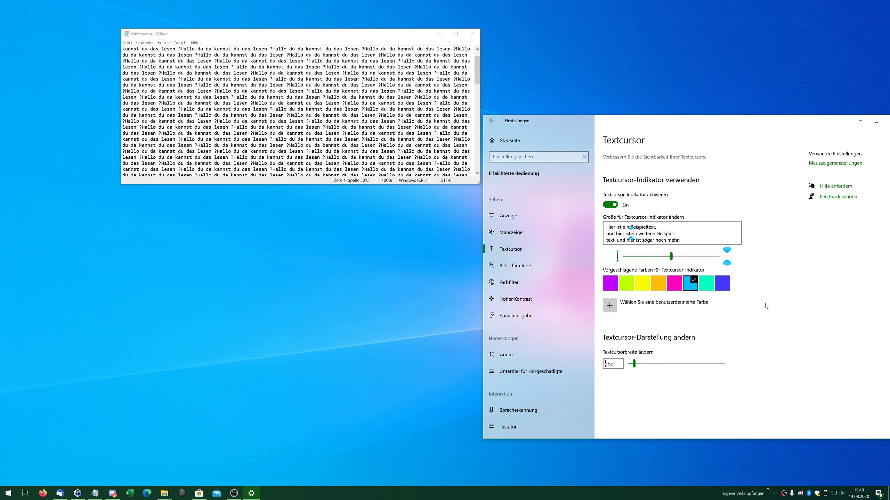
- Test the light blue indicator by placing the text cursor at various spots in the Editor text, moving the window into the screen corner
click(320, 121)
click(181, 90)
click(375, 49)
click(409, 121)
click(170, 145)
click(288, 169)
click(281, 96)
click(137, 67)
click(206, 109)
click(348, 115)
click(386, 133)
click(231, 145)
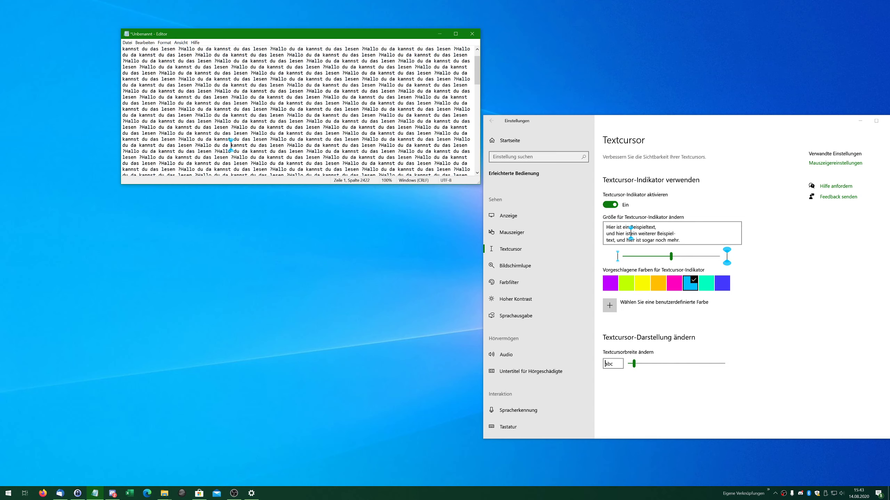
drag(221, 35, 1, 1)
click(88, 189)
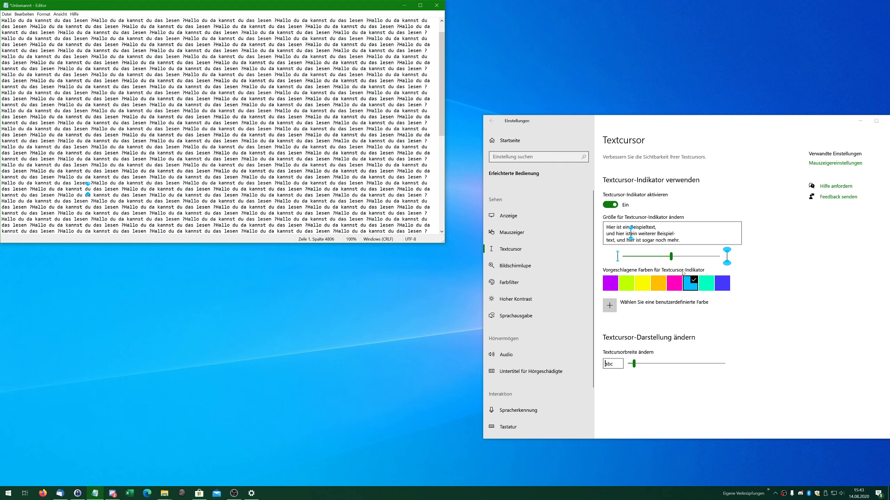
- Set the text cursor indicator to its largest size and test it at several spots in the Editor text
drag(671, 256, 697, 259)
key(alt+Tab)
drag(696, 259, 767, 259)
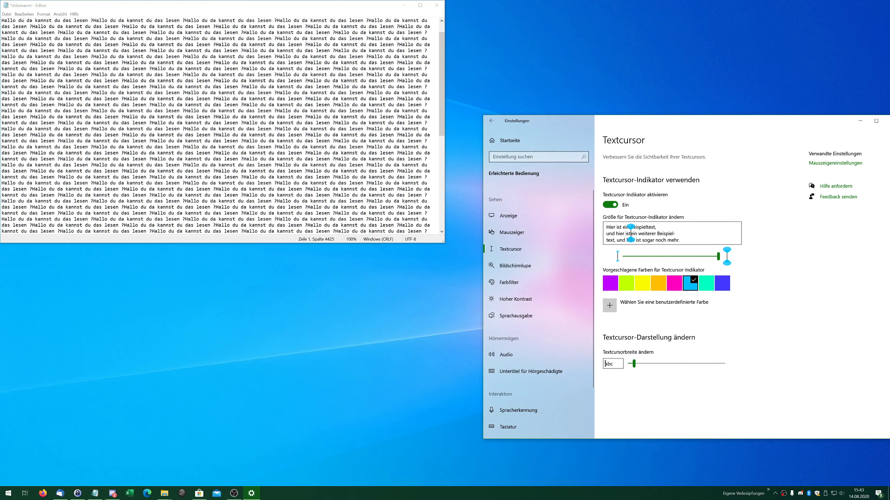
click(299, 147)
click(207, 141)
click(276, 153)
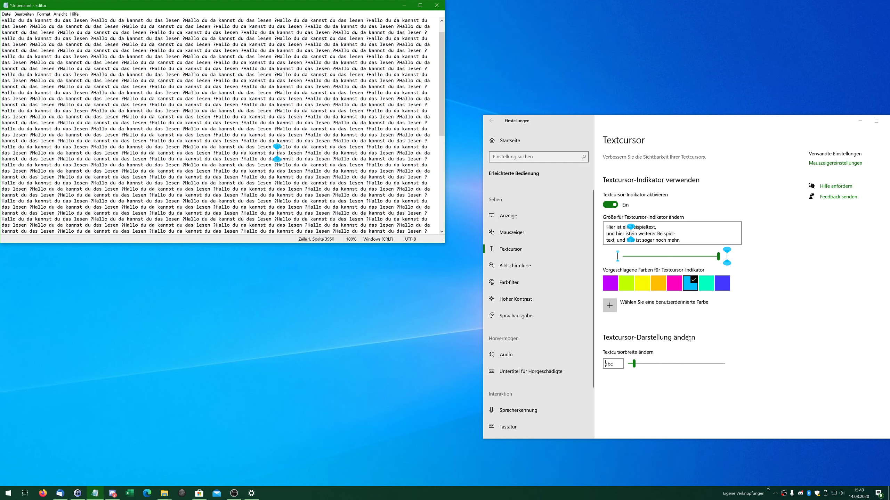
- Increase the text cursor width slightly and test the thicker cursor in the Editor text
click(635, 365)
drag(636, 366, 650, 367)
click(272, 189)
- Set the text cursor indicator size to 3 and check it in the Editor text
drag(717, 257, 670, 256)
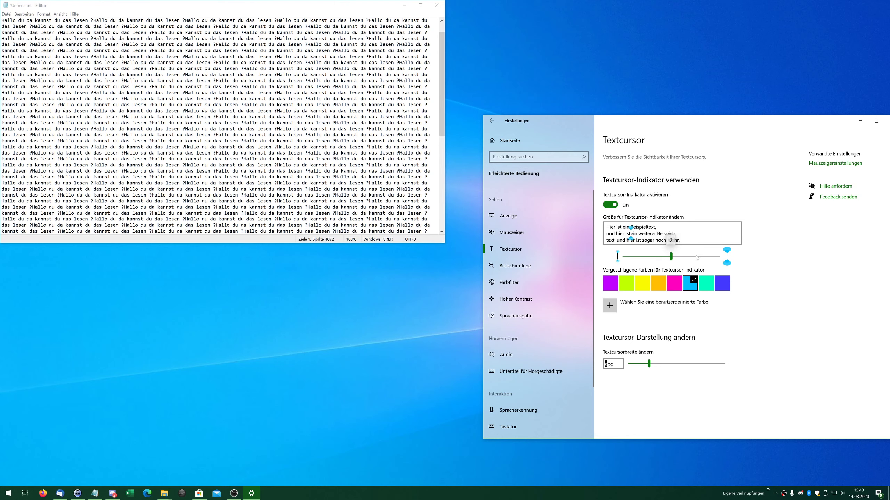
key(alt+Tab)
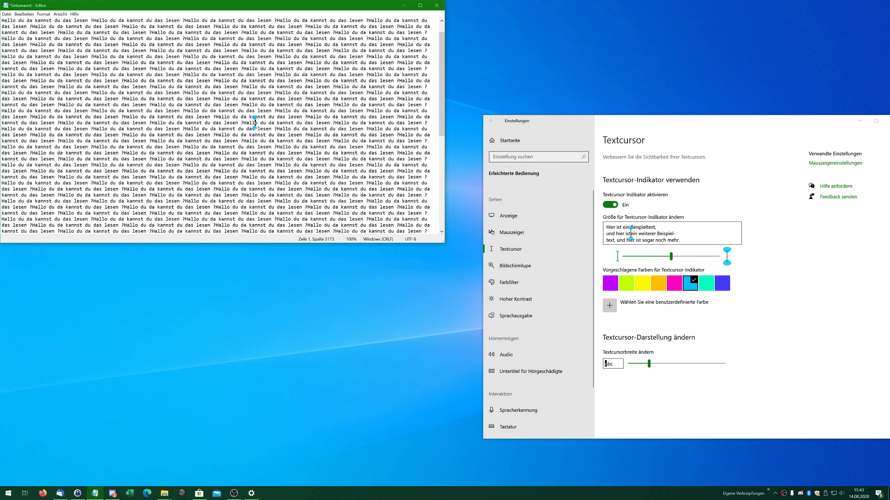
click(314, 177)
- Add two line breaks at the end of the Editor text so the text cursor stands on an empty line
scroll(222, 126, down, 12)
key(ctrl+End)
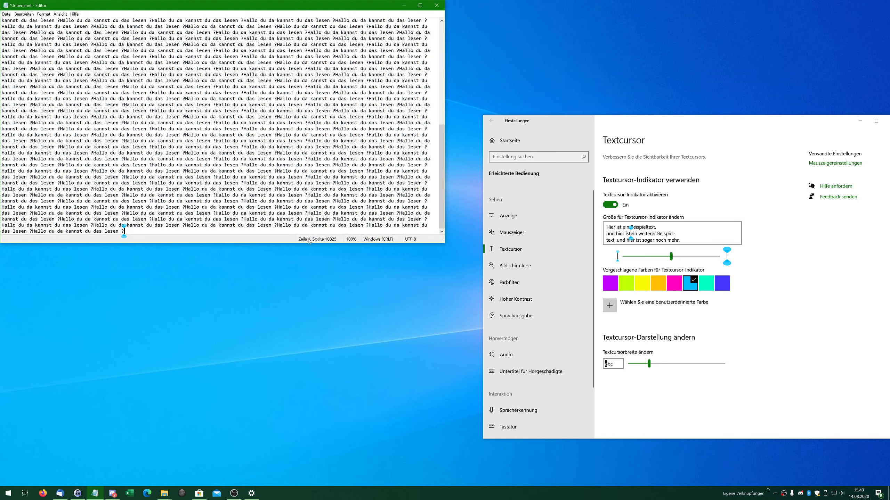
key(Return)
key(Return)
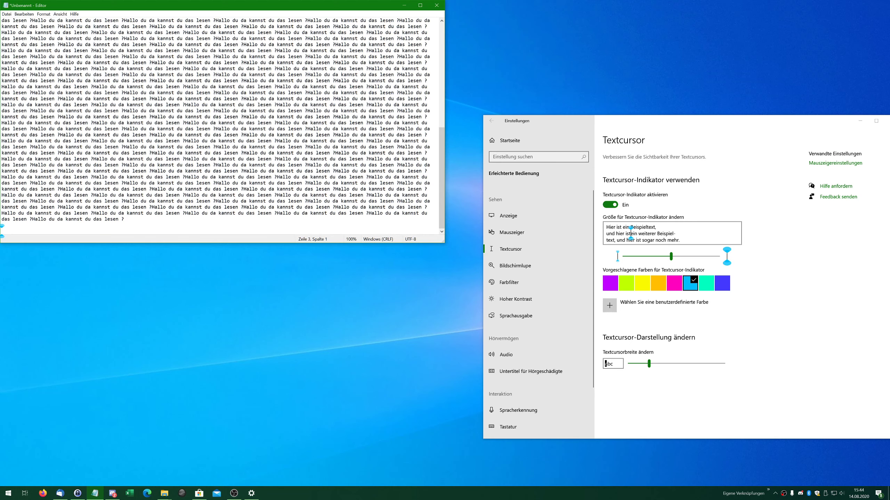
key(BackSpace)
key(BackSpace)
key(Return)
key(Return)
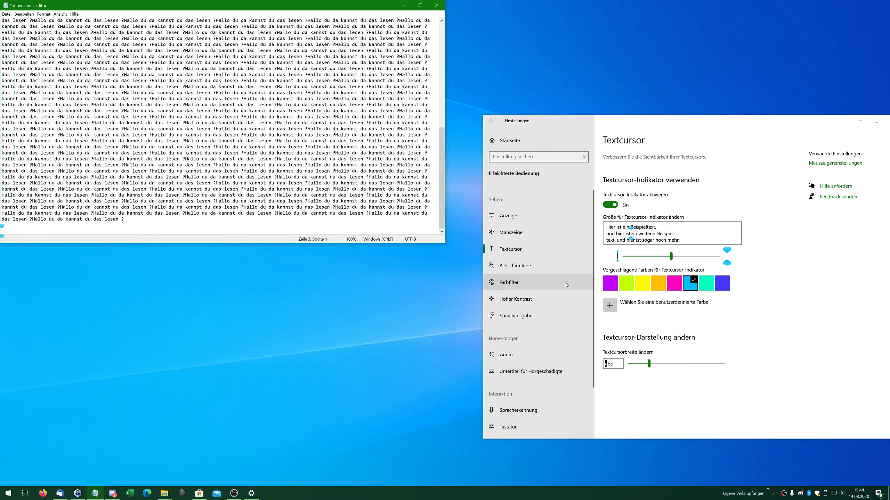
- Try yellow and lime for the text cursor indicator, settle on turquoise and check it in the Editor
click(636, 285)
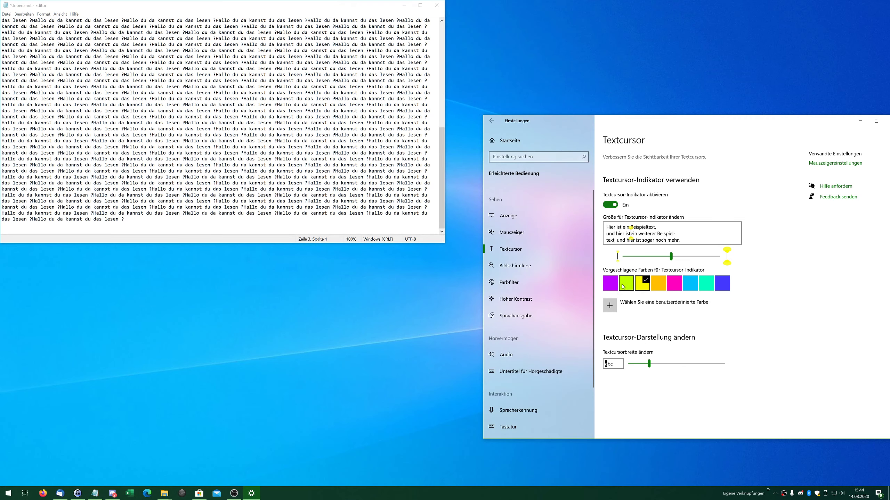
click(622, 286)
key(alt+Tab)
key(Up)
click(706, 283)
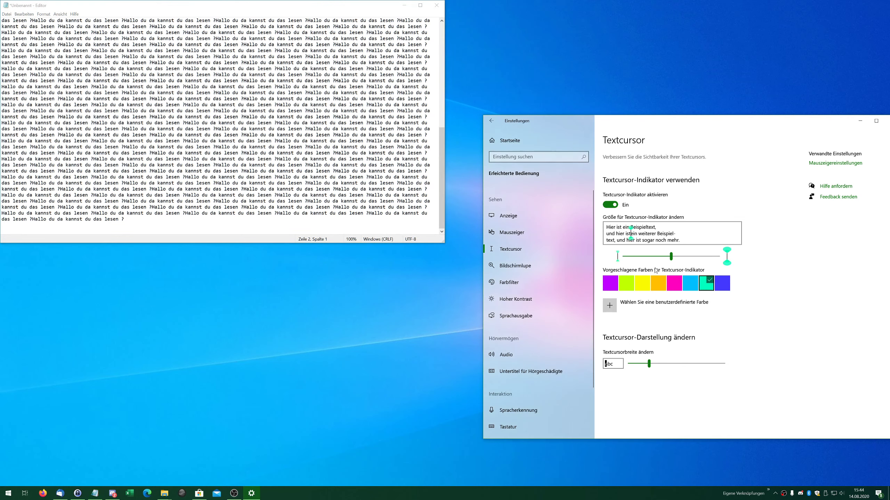
key(alt+Tab)
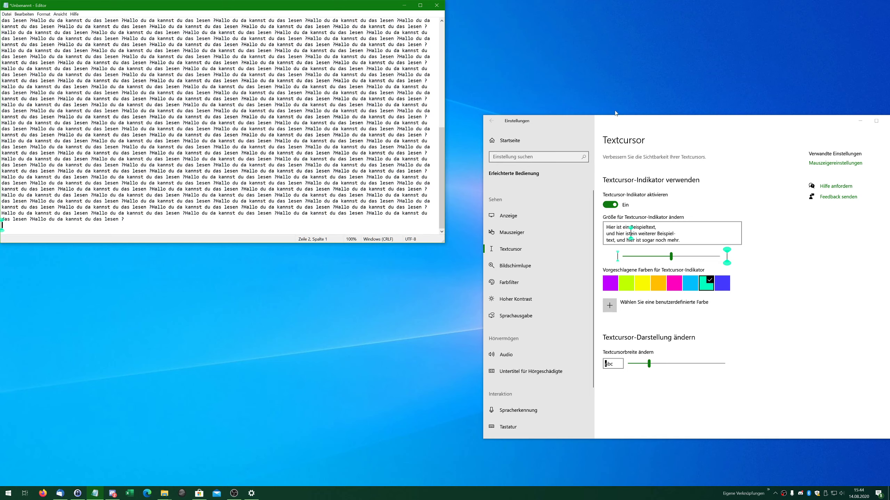
- Search the Windows settings for "mauszeiger" and open the entry Mauszeigerfarbe ändern
drag(636, 123, 579, 131)
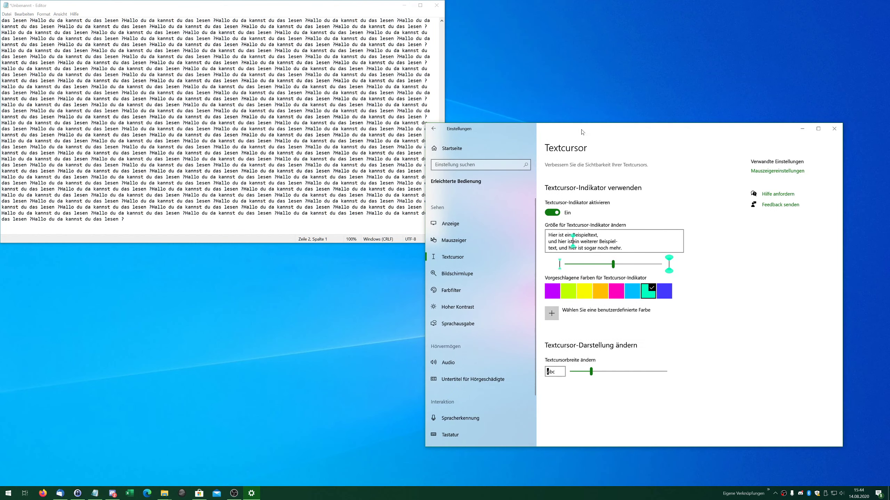
click(801, 130)
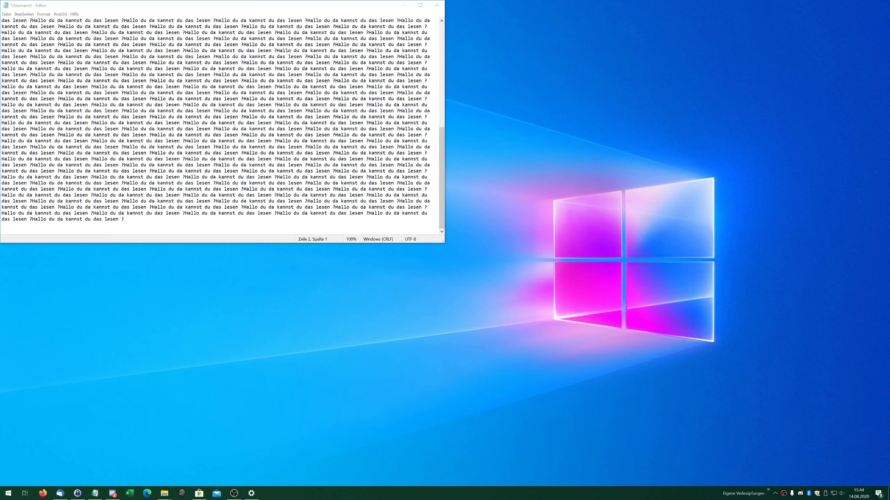
click(251, 493)
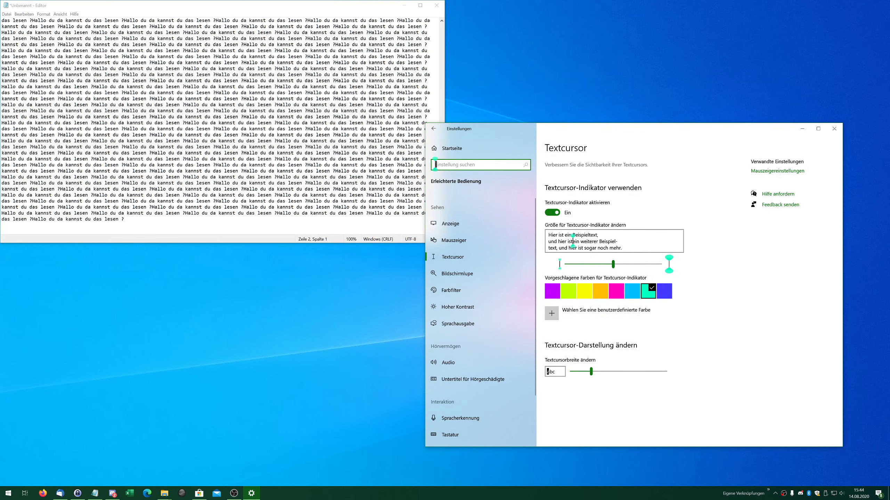
click(490, 149)
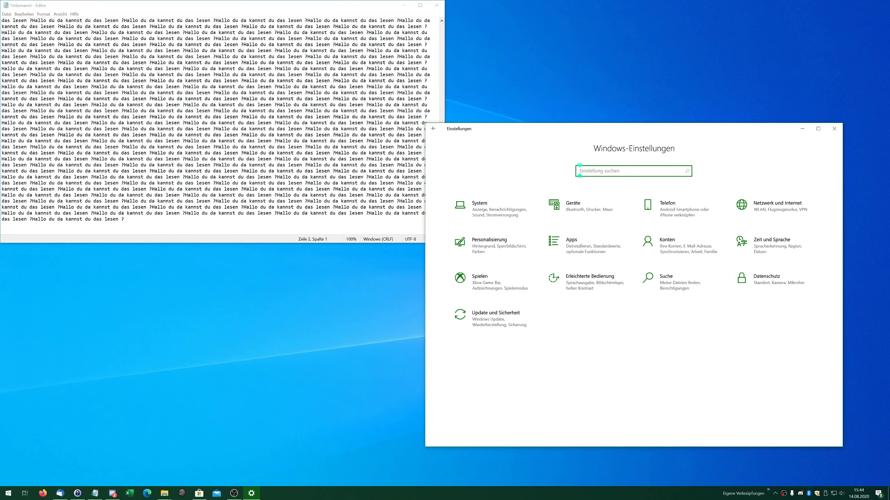
text(maus)
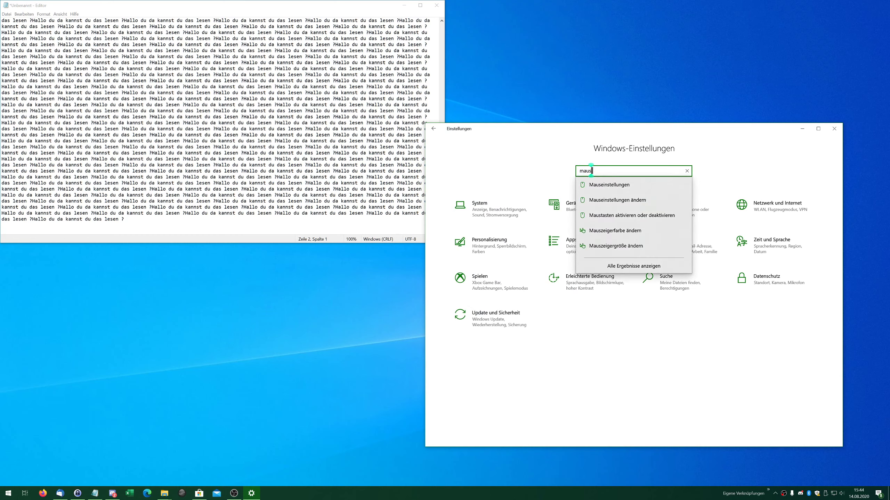
text(zeiger)
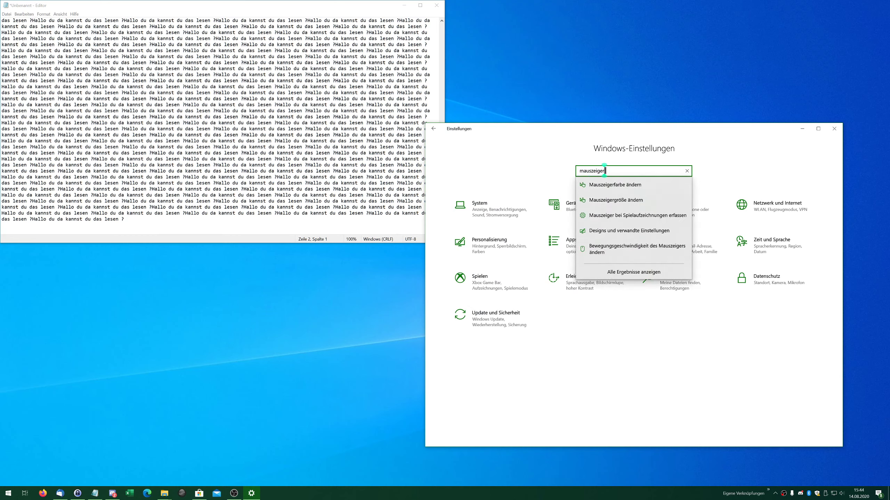
key(Down)
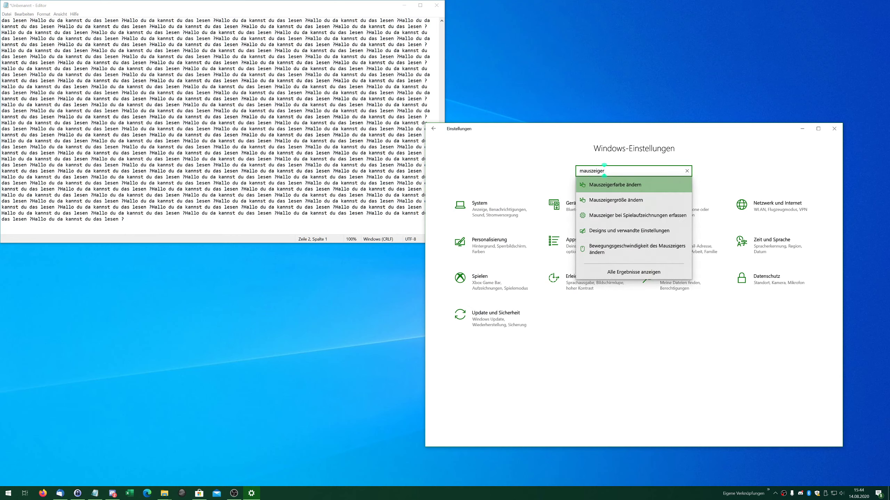
key(Return)
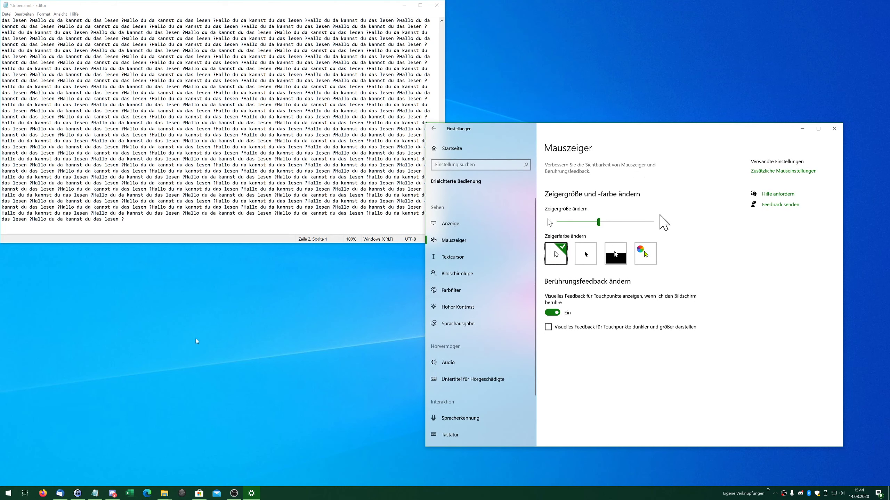
- Set the mouse pointer colour to Invertiert and move the Settings window to the desktop's left side to test the pointer
click(617, 258)
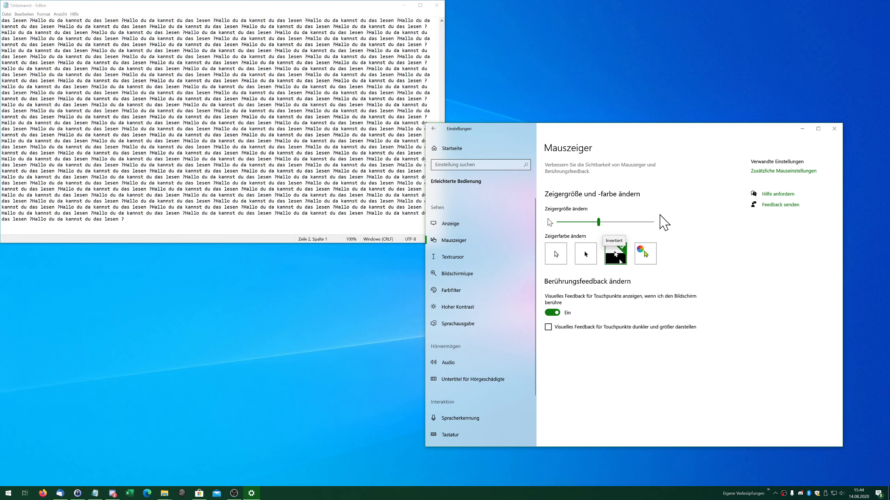
drag(641, 135, 217, 133)
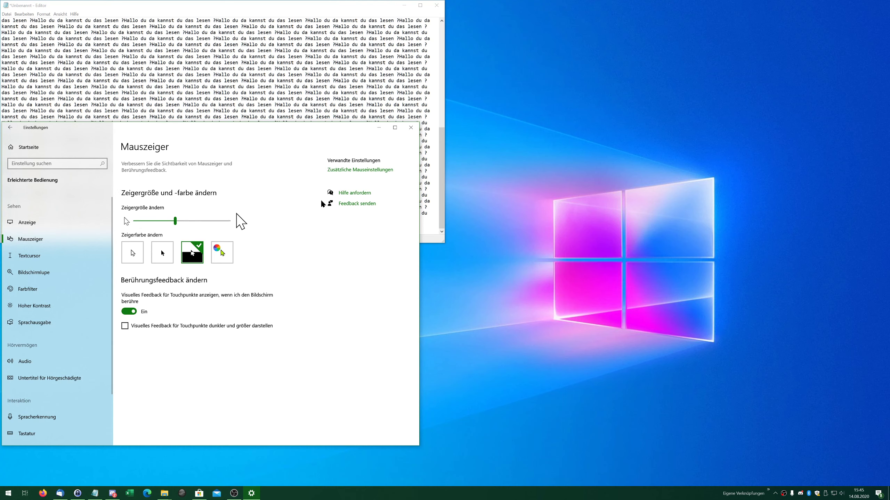
- Switch the mouse pointer to a custom colour, darken the red to #D41926 in the custom colour picker and show its RGB values
click(222, 254)
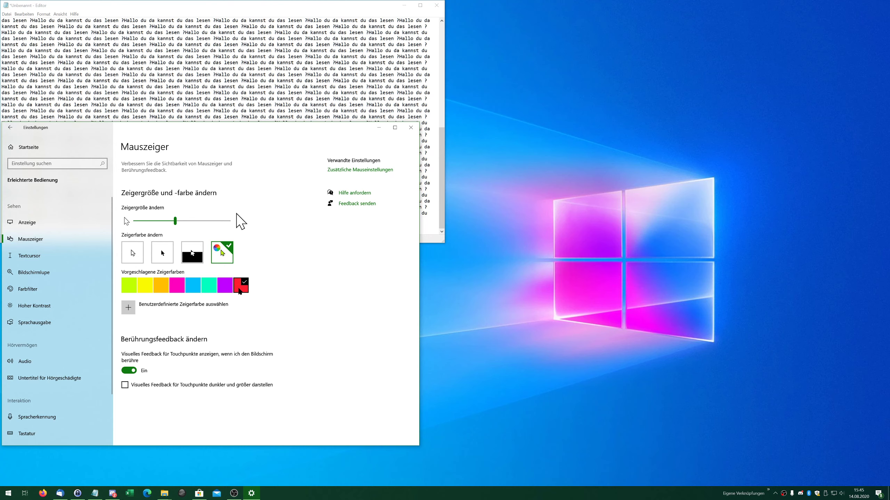
click(129, 308)
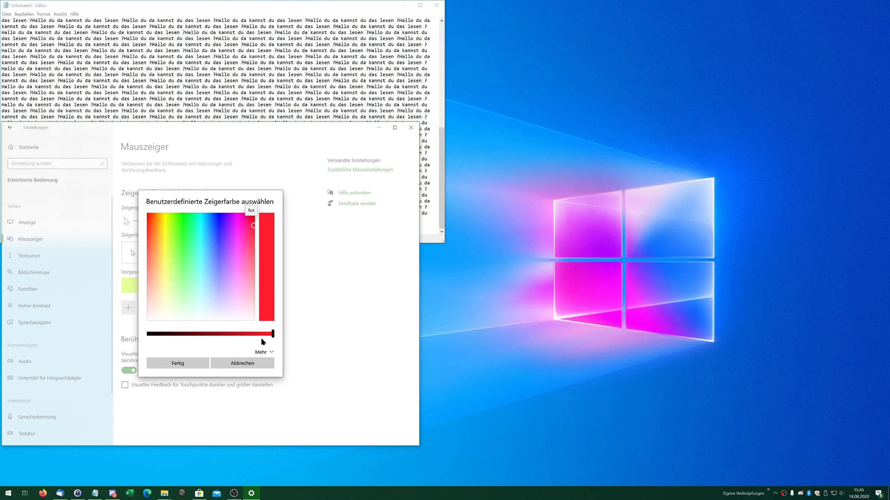
mouse_move(245, 335)
mouse_down()
mouse_move(233, 336)
mouse_move(251, 335)
mouse_up()
click(273, 352)
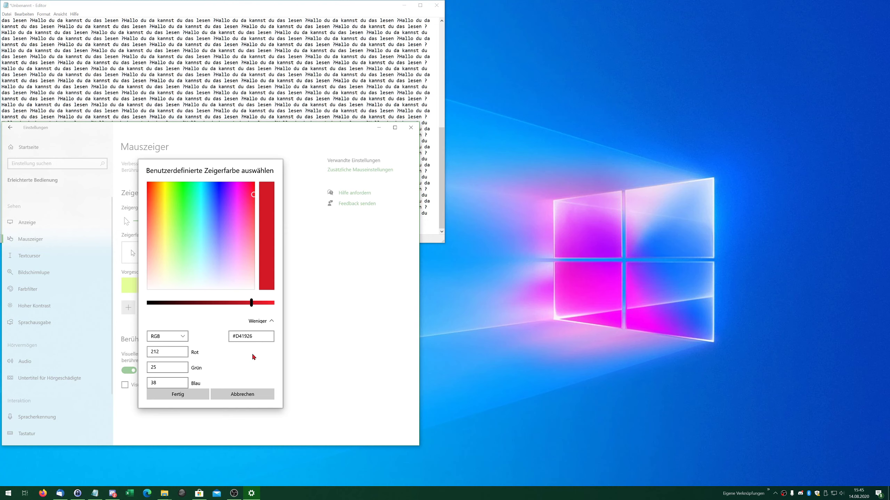
- Try a violet tone for the custom pointer colour, settle on the dark blue #2548A3 and apply it
click(238, 233)
mouse_move(251, 303)
mouse_down()
mouse_move(267, 302)
mouse_move(148, 302)
mouse_move(247, 302)
mouse_up()
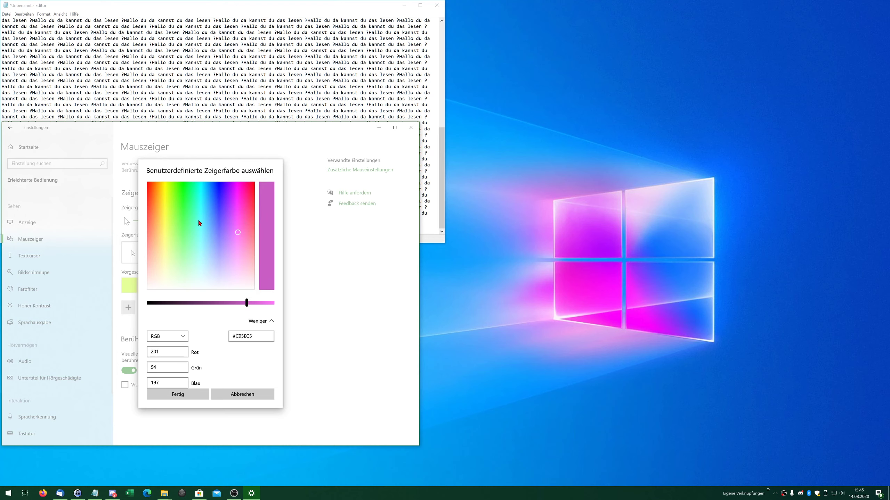
click(218, 205)
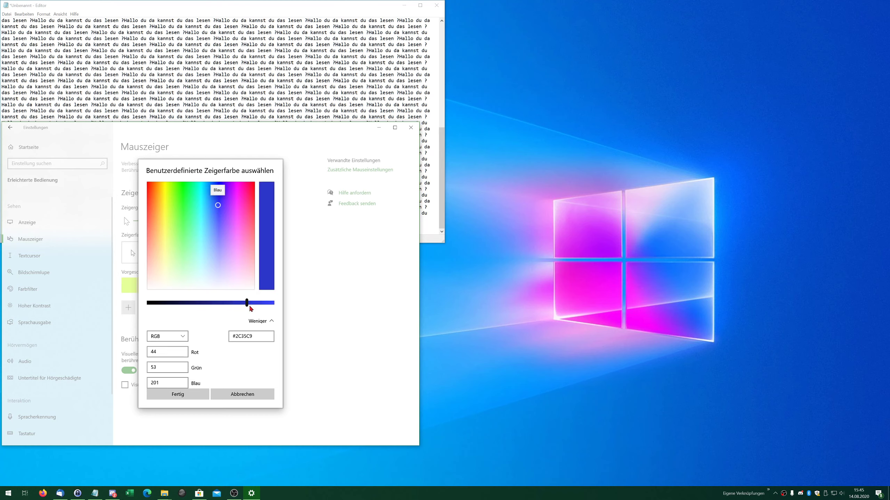
drag(248, 303, 228, 303)
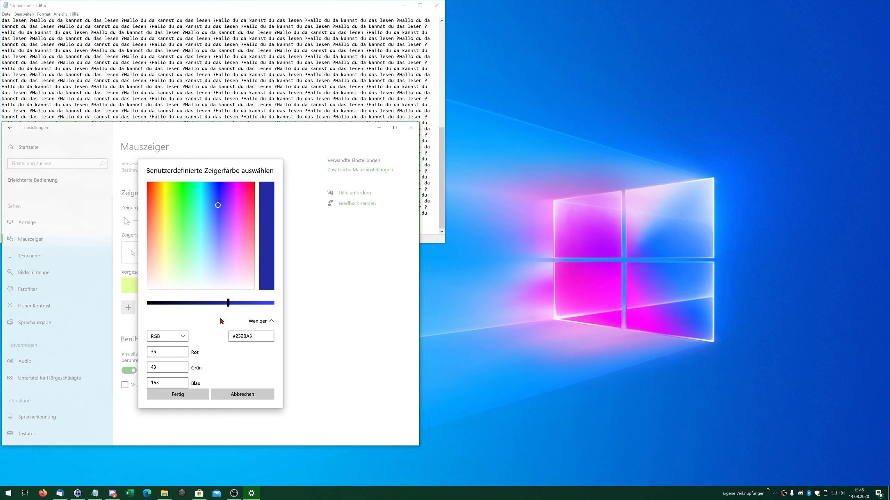
click(213, 206)
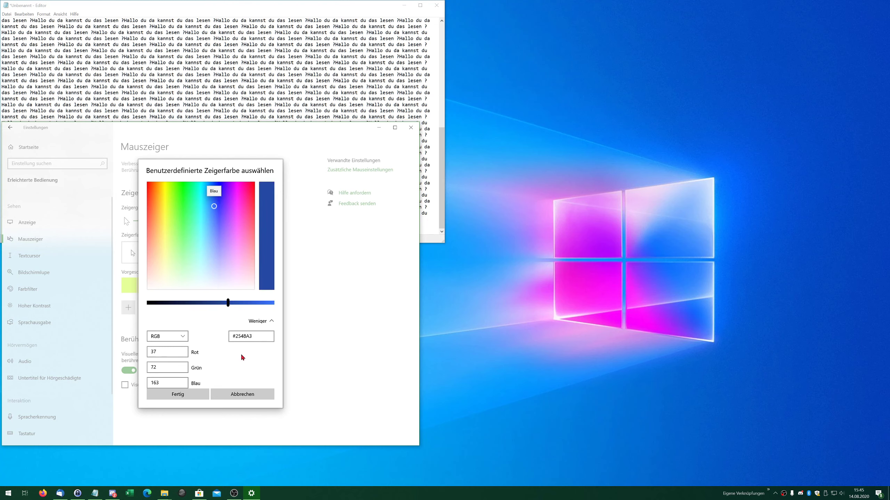
click(195, 394)
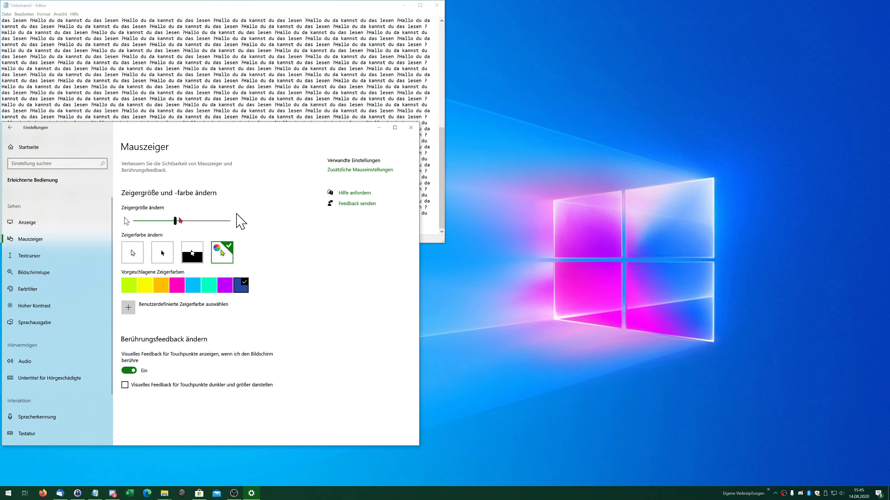
- Enlarge the mouse pointer to its maximum size, check it over Discord and the Editor text, and reduce the size again
drag(175, 220, 238, 222)
click(182, 493)
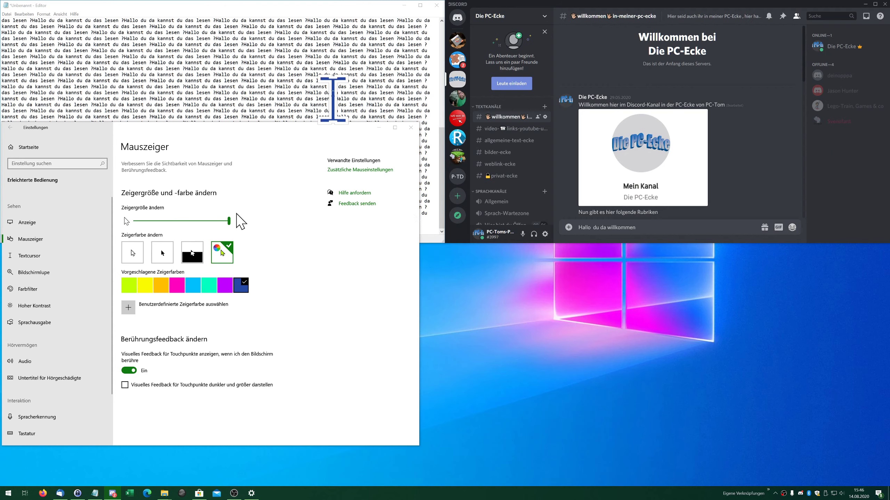
click(322, 63)
click(387, 189)
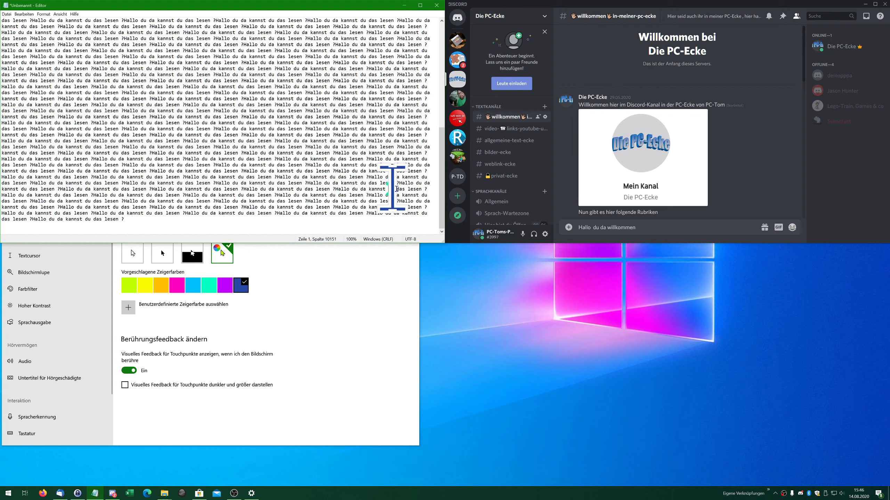
click(386, 318)
drag(229, 220, 168, 220)
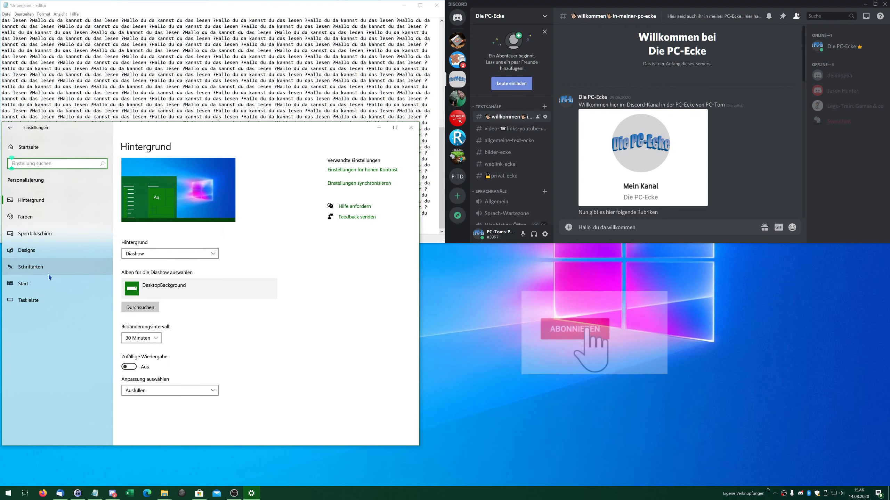
- Open the Designs page of the personalisation settings and go to the additional themes in the Microsoft Store
click(32, 250)
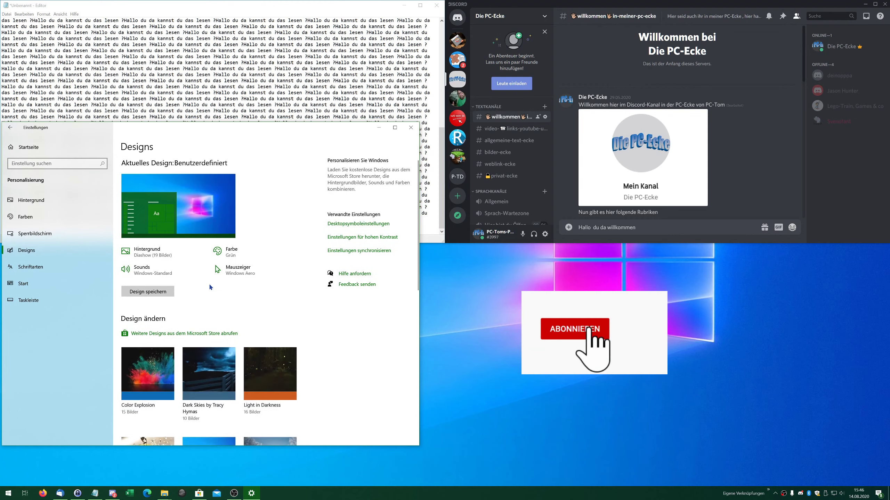
scroll(218, 290, down, 2)
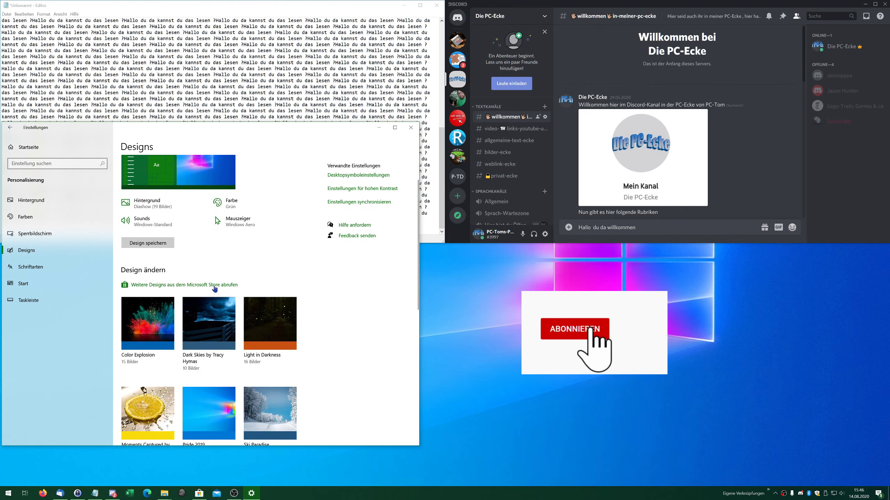
click(215, 285)
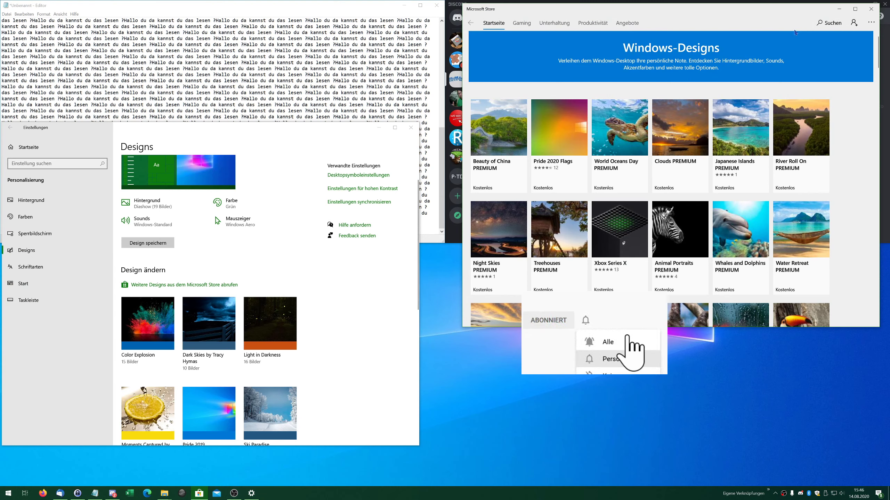
- Search the Microsoft Store for "pride"
click(827, 23)
text(pride)
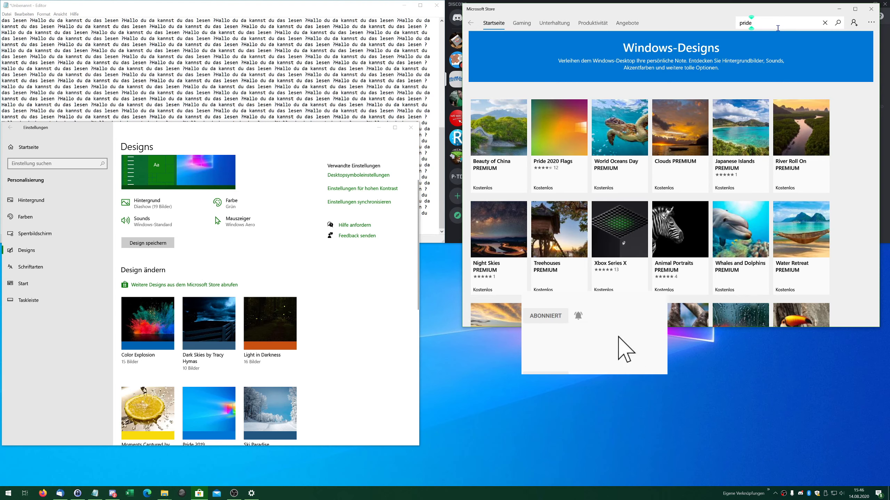
key(Return)
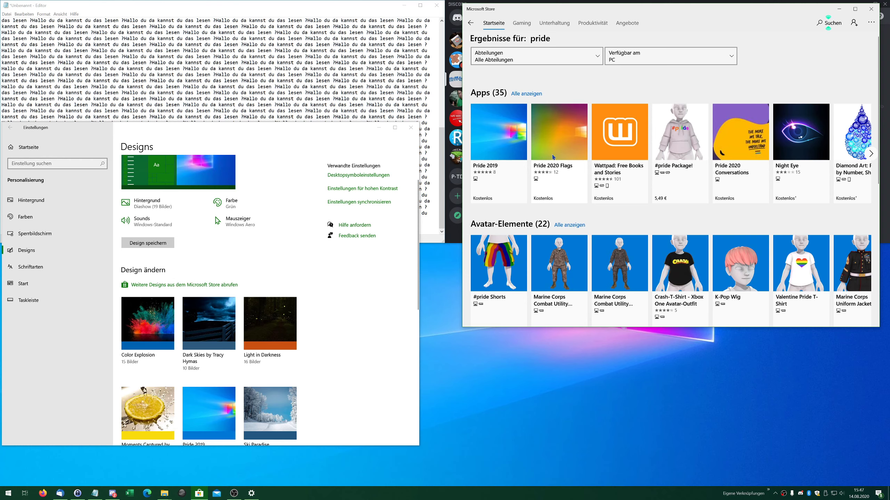
- Look through the description and screenshots of the Pride 2020 Flags theme and minimise the Store
click(554, 148)
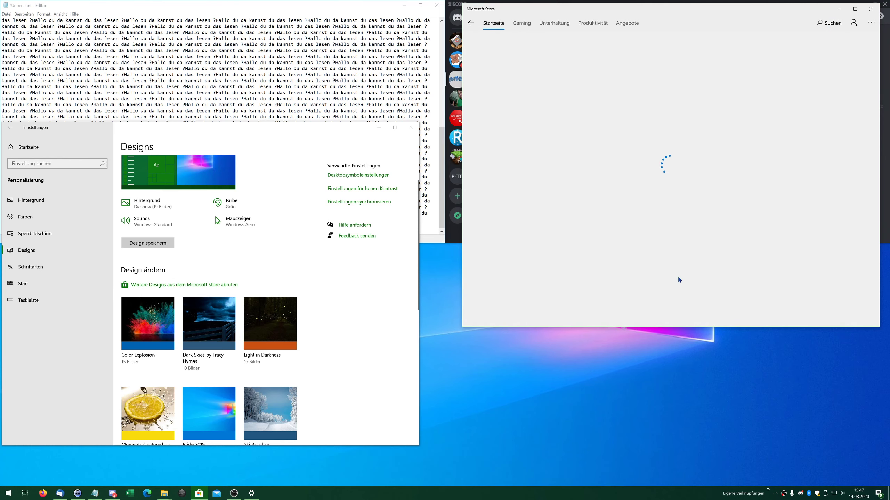
scroll(643, 283, down, 6)
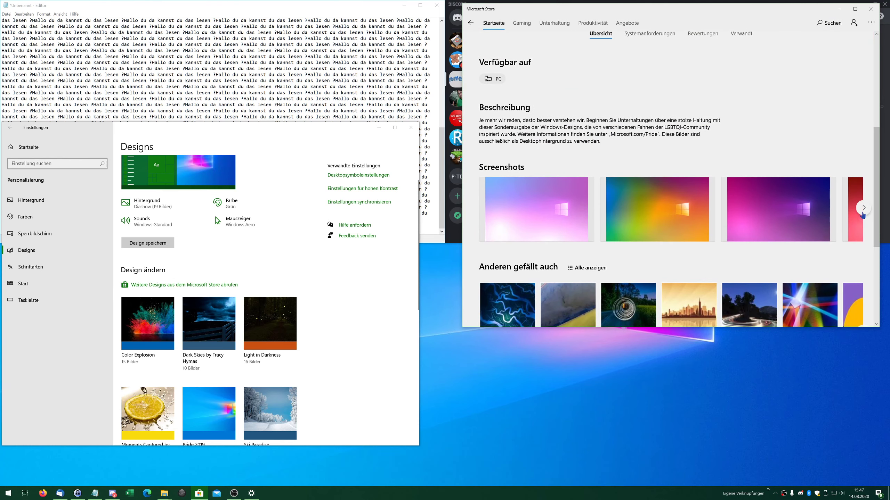
click(864, 211)
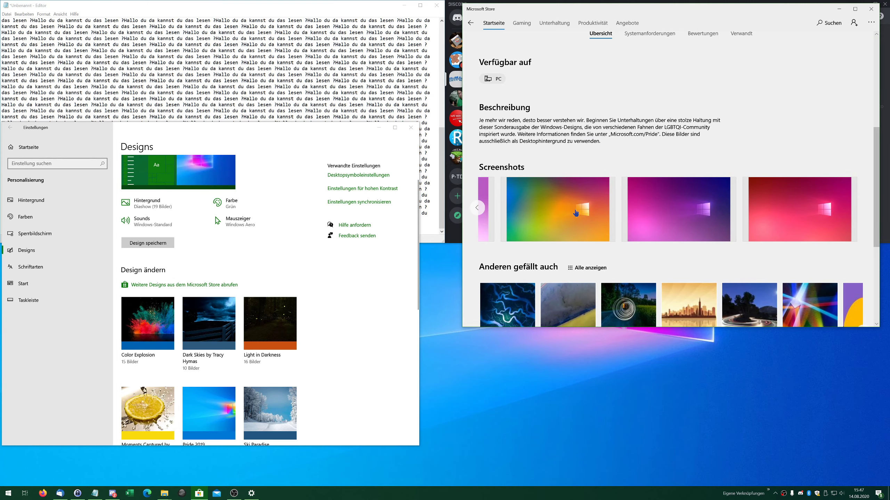
click(477, 209)
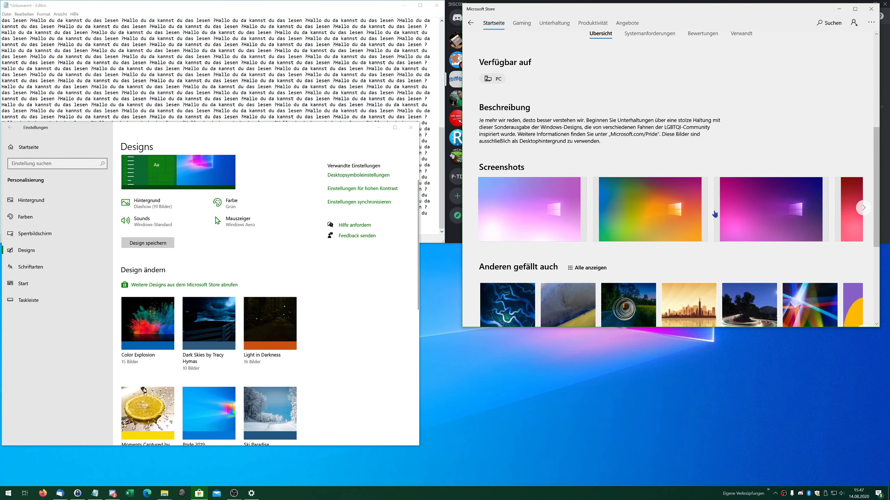
click(838, 9)
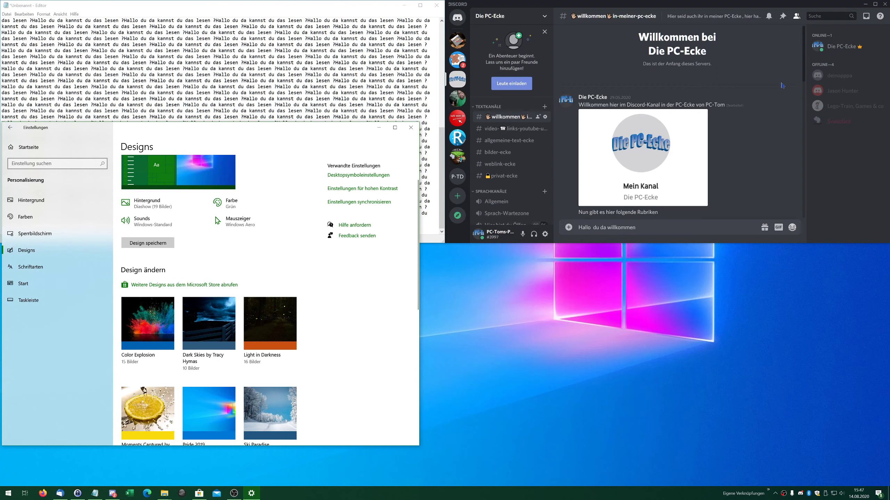
- Try the Light in Darkness theme and the Dark Skies theme on the desktop
click(536, 316)
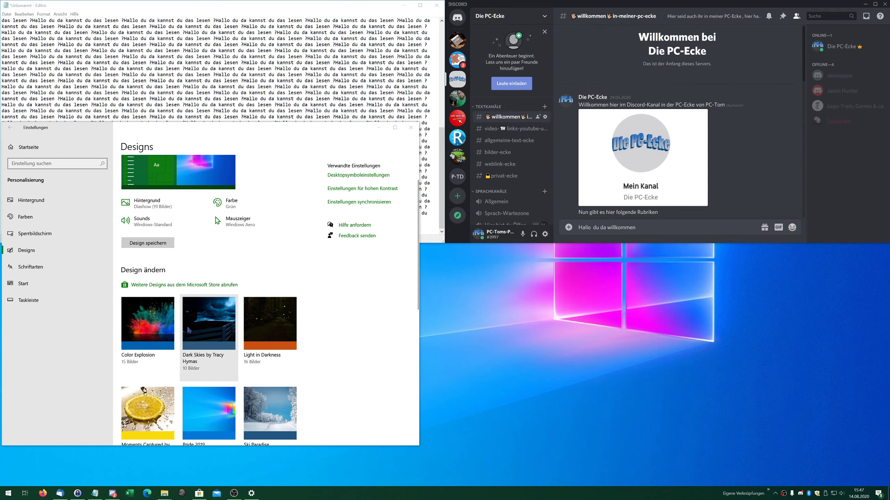
click(294, 326)
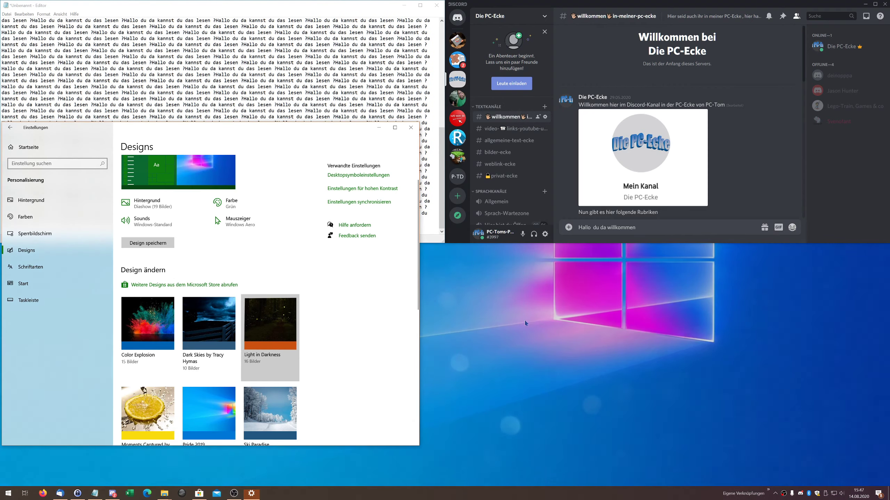
scroll(301, 301, down, 4)
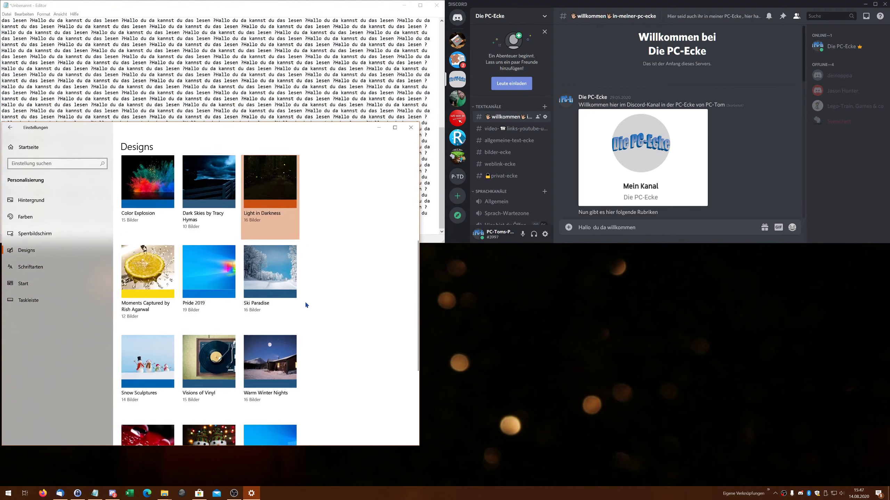
scroll(287, 297, up, 2)
click(198, 279)
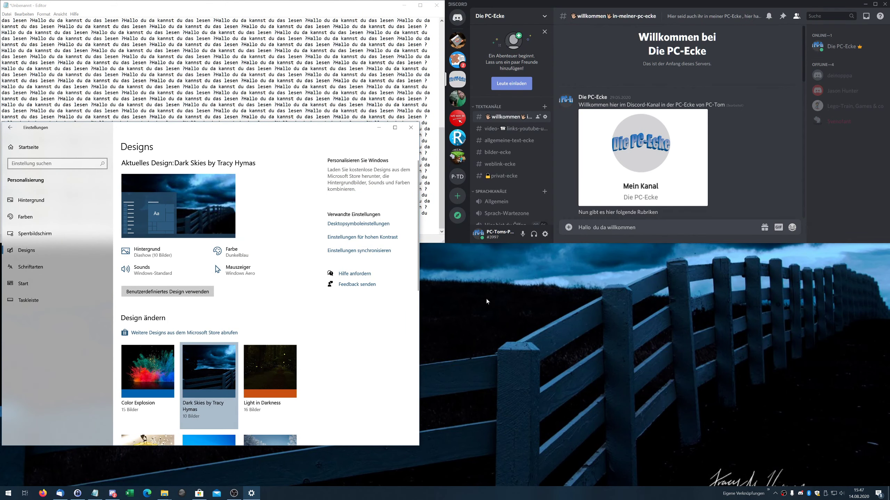
- Apply the Pride 2019 theme
scroll(211, 350, down, 3)
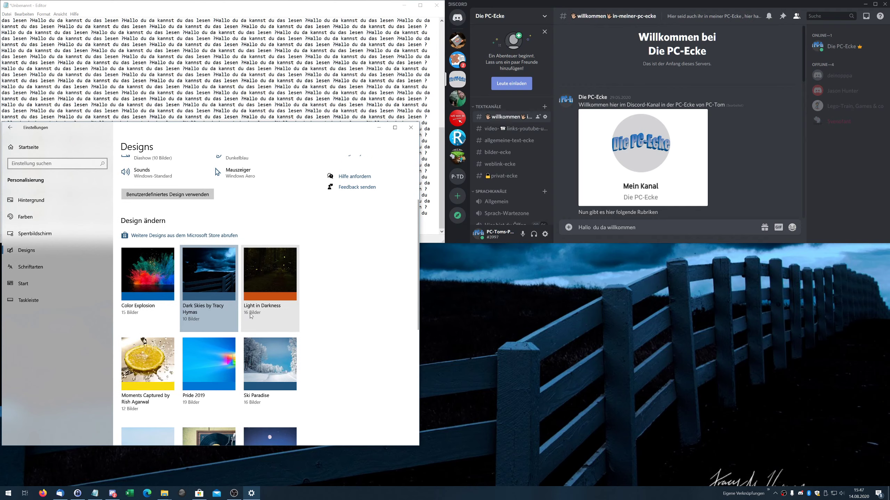
click(203, 357)
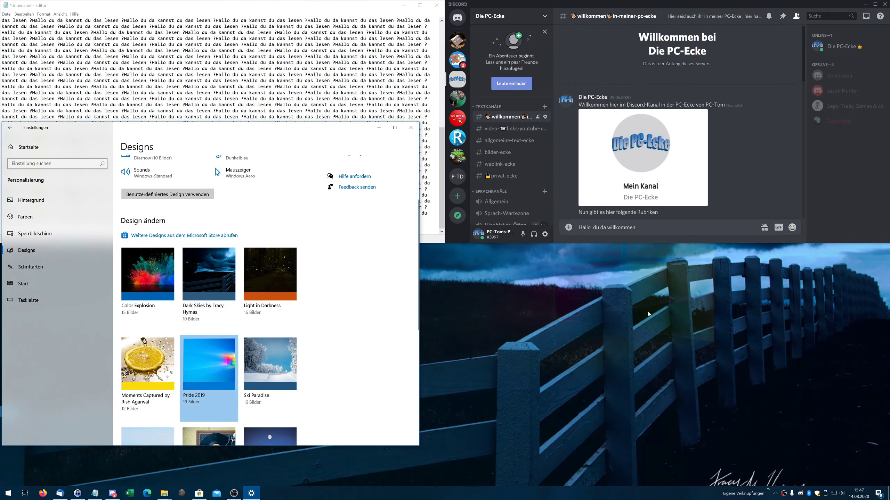